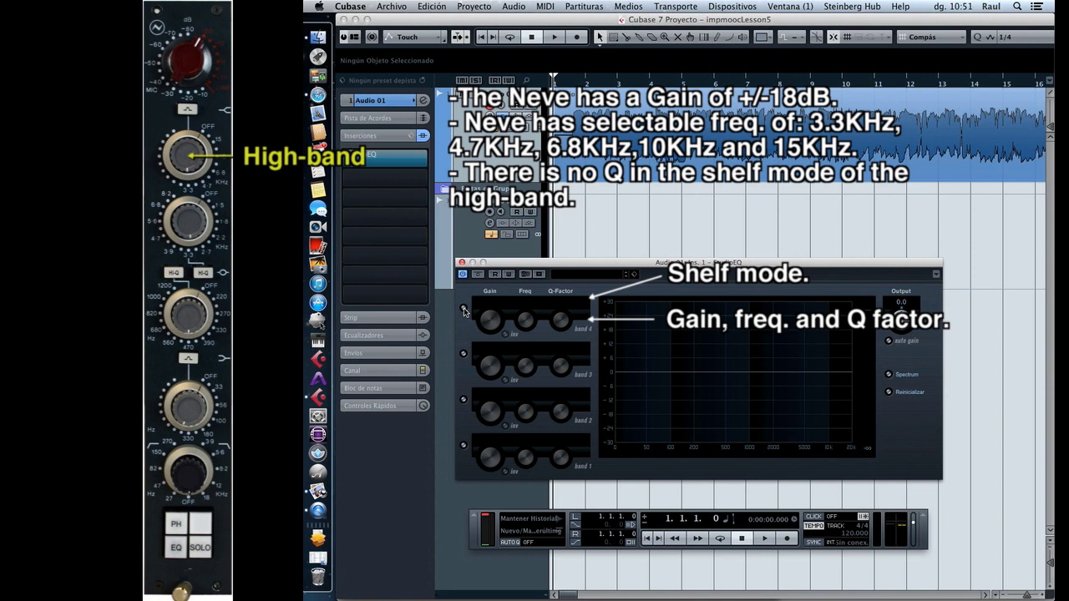
Set band 4 of the StudioEQ to Shelf I with a gain of about 7.2 dB and a frequency of about 3353 Hz
left_click(583, 304)
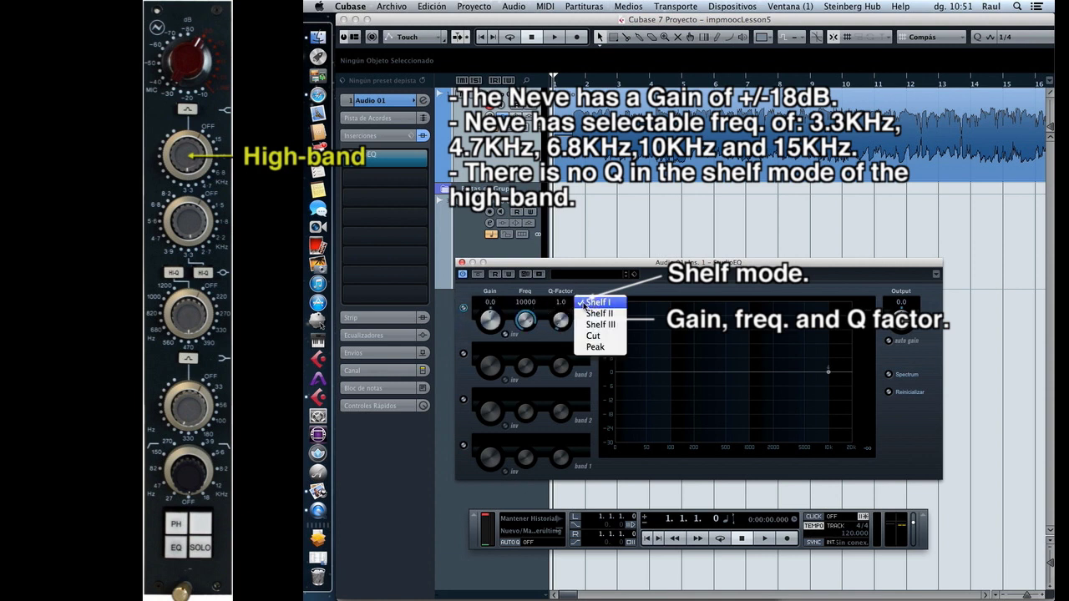
left_click(598, 302)
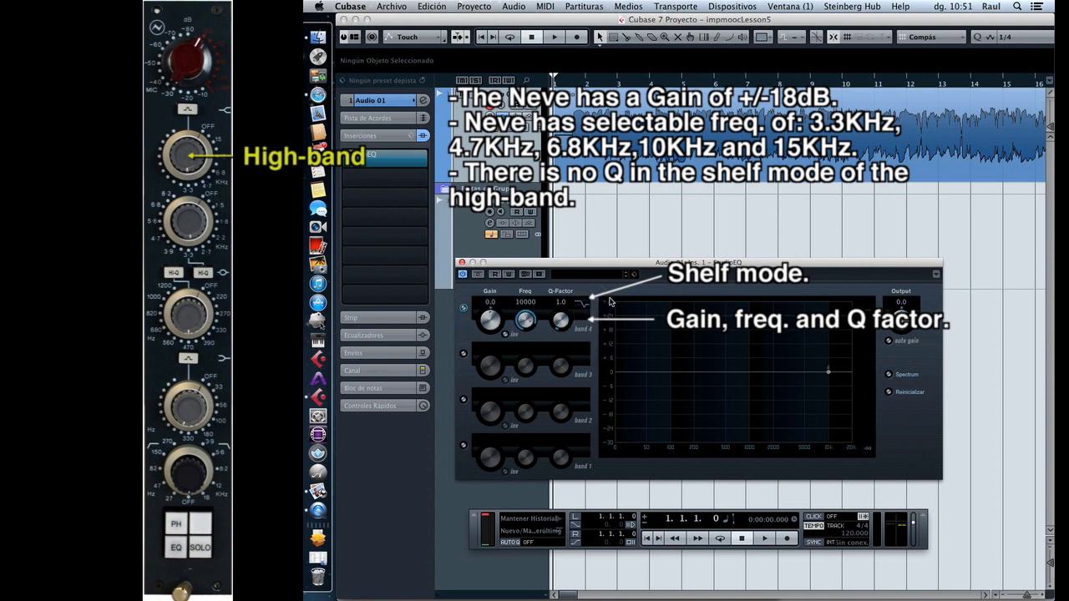
left_click_drag(489, 316, 527, 308)
mouse_move(528, 321)
left_mouse_down()
mouse_move(521, 344)
mouse_move(526, 322)
left_mouse_up()
left_click_drag(493, 317, 495, 306)
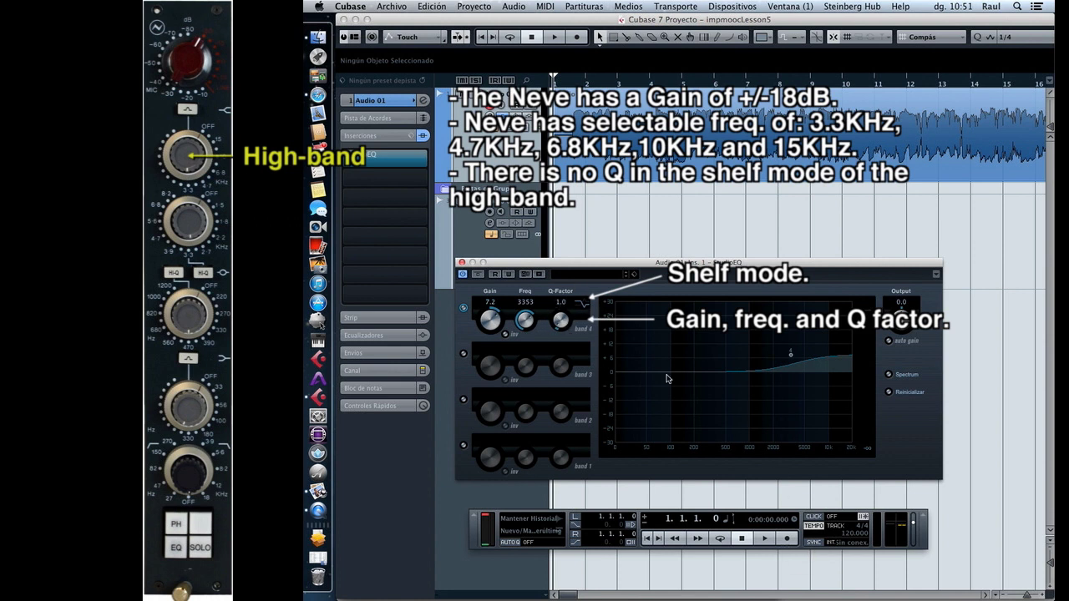
Record onto the Audio 02 track while raising band 4's frequency to about 4735 Hz
left_click(462, 235)
left_click(787, 538)
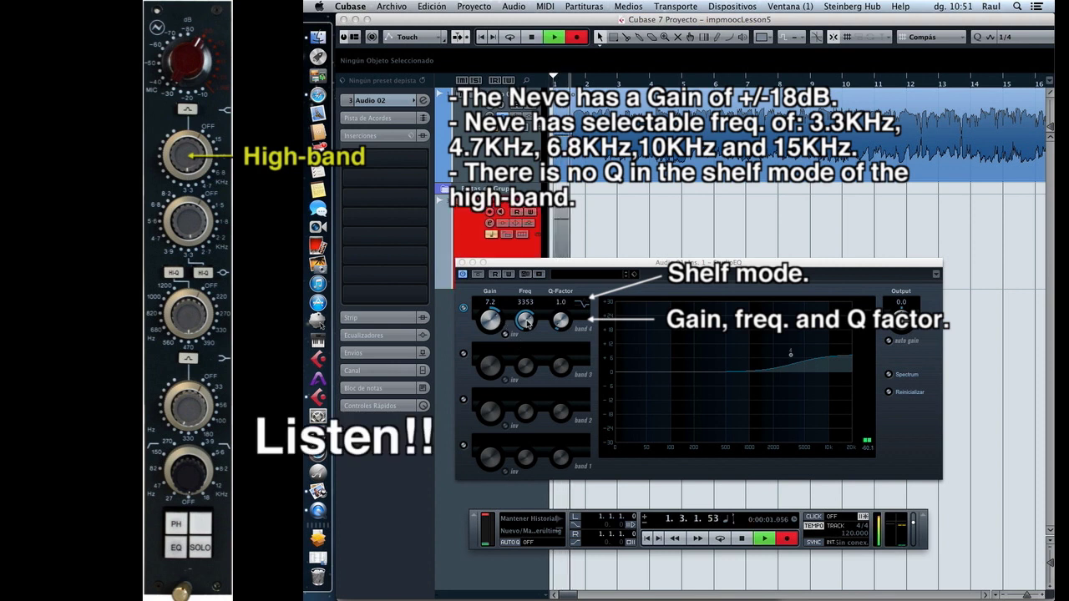
left_click_drag(528, 321, 527, 314)
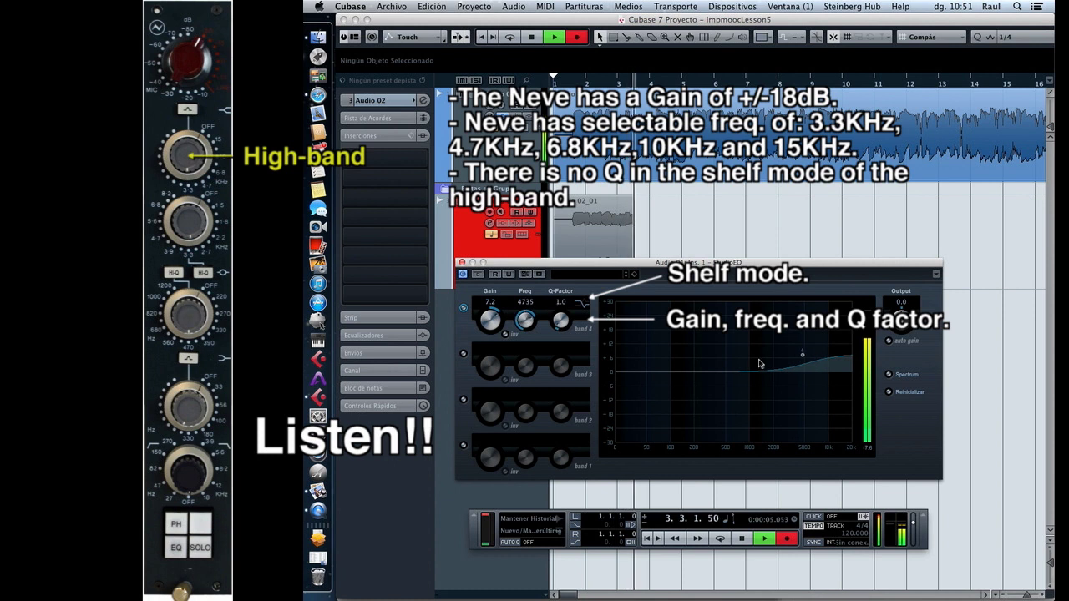
Turn on the EQ's spectrum display and keep adjusting band 4 during the recording
left_click(887, 374)
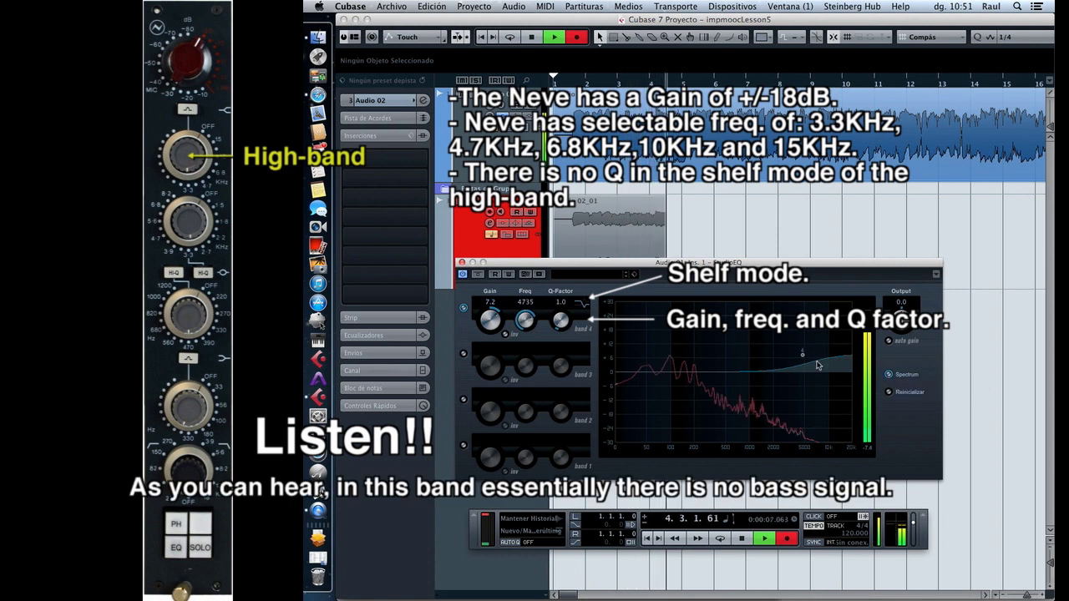
left_click_drag(526, 318, 482, 371)
scroll(530, 305, "up", 5)
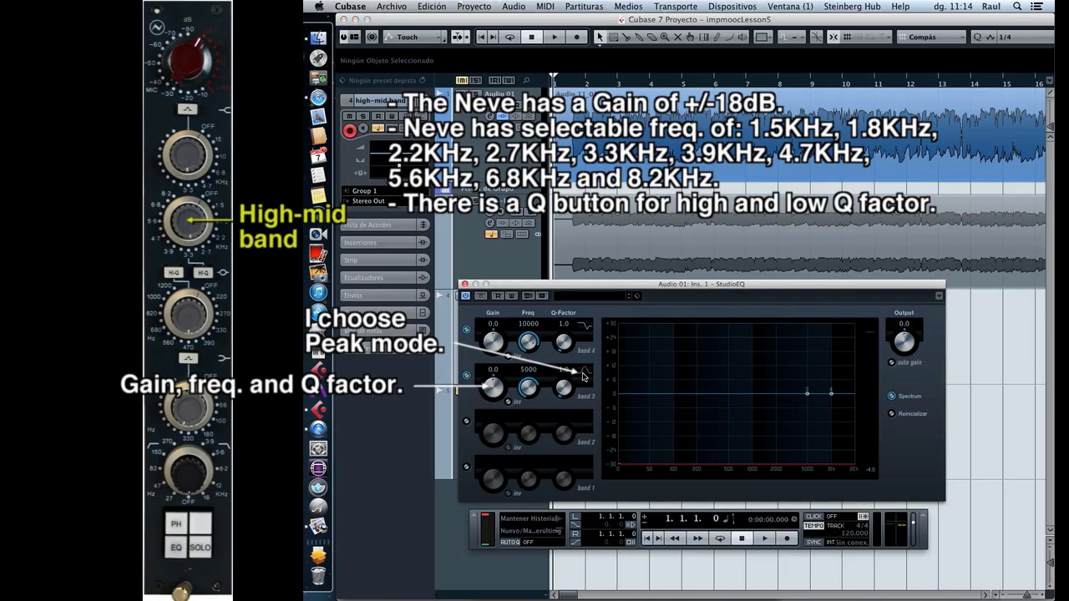
Set band 3's gain to about -13.7 dB and its frequency to 1500 Hz
mouse_move(500, 388)
left_mouse_down()
mouse_move(495, 334)
mouse_move(485, 422)
mouse_move(496, 402)
left_mouse_up()
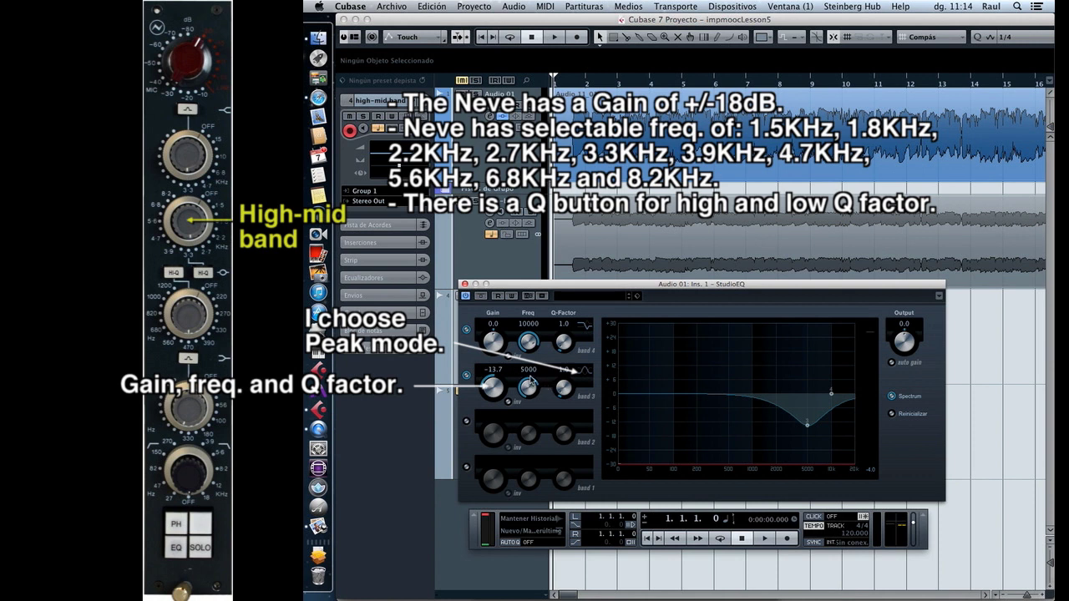
left_click(529, 373)
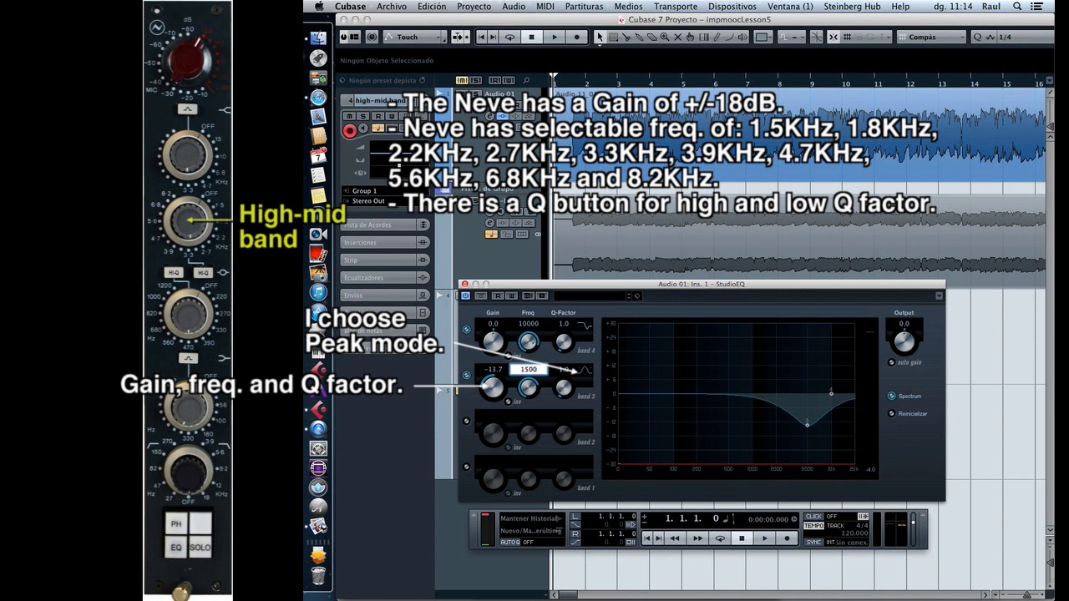
key("Return")
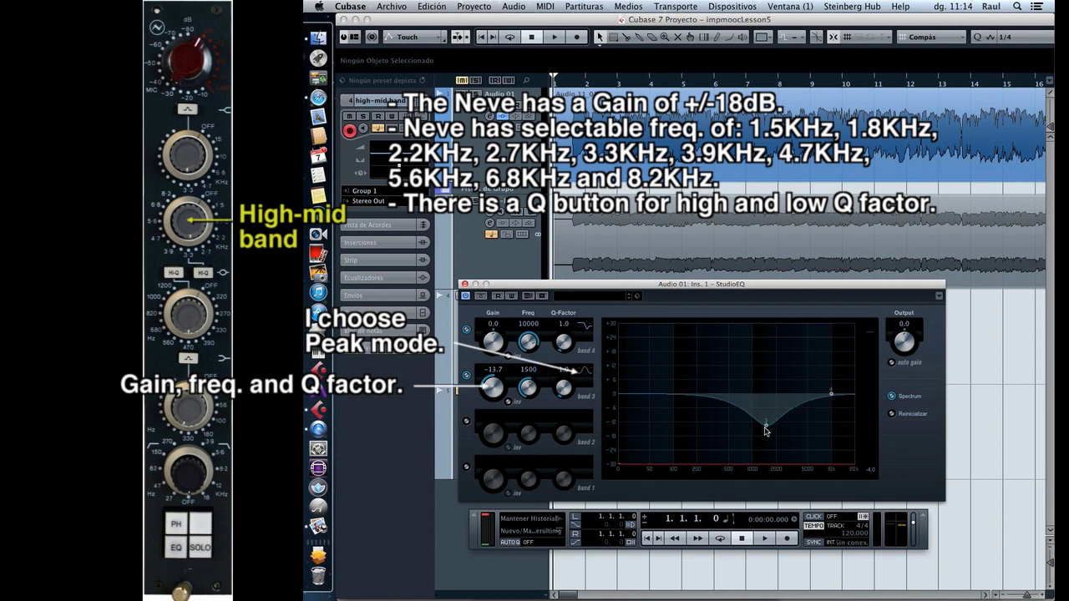
Set band 3's frequency to 8200 Hz and raise its Q-factor to about 2
left_click(530, 372)
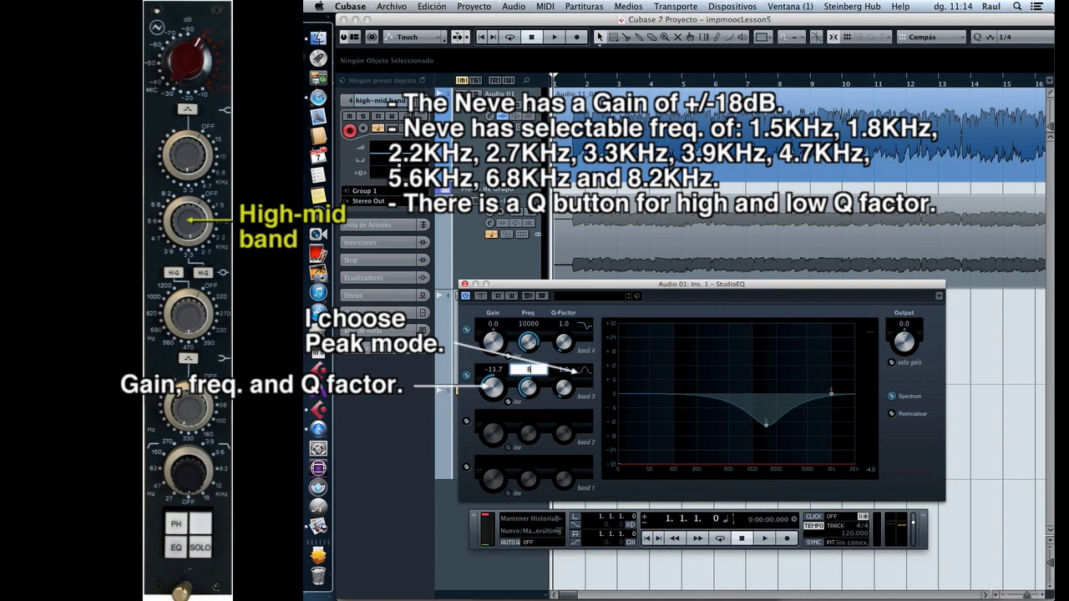
key("Return")
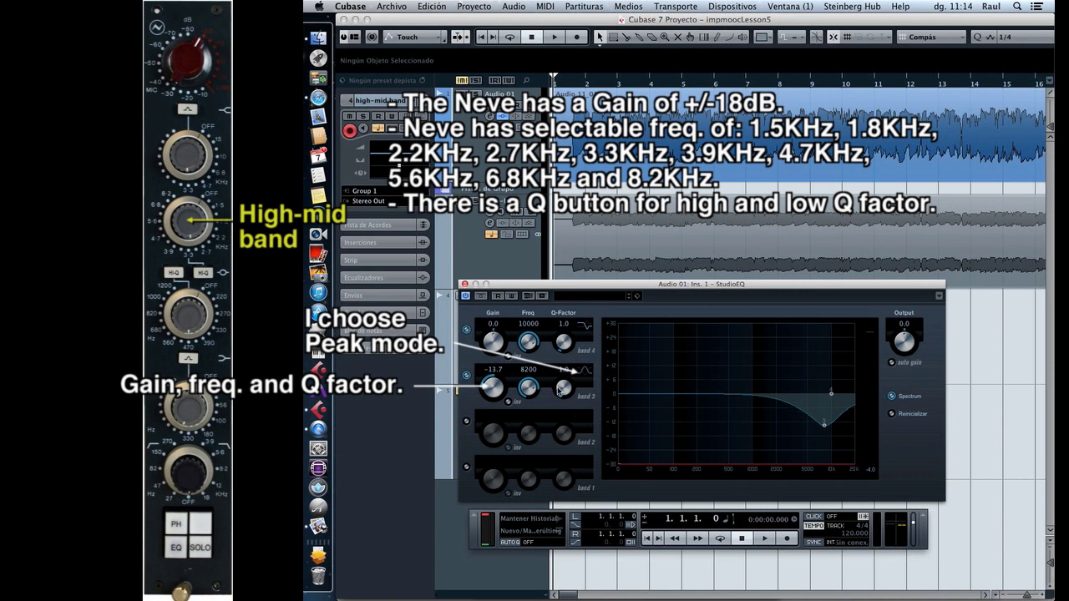
mouse_move(561, 388)
left_mouse_down()
mouse_move(565, 330)
mouse_move(564, 414)
mouse_move(565, 372)
mouse_move(564, 384)
left_mouse_up()
Record the high-mid band track while sweeping band 3's frequency
left_click(792, 539)
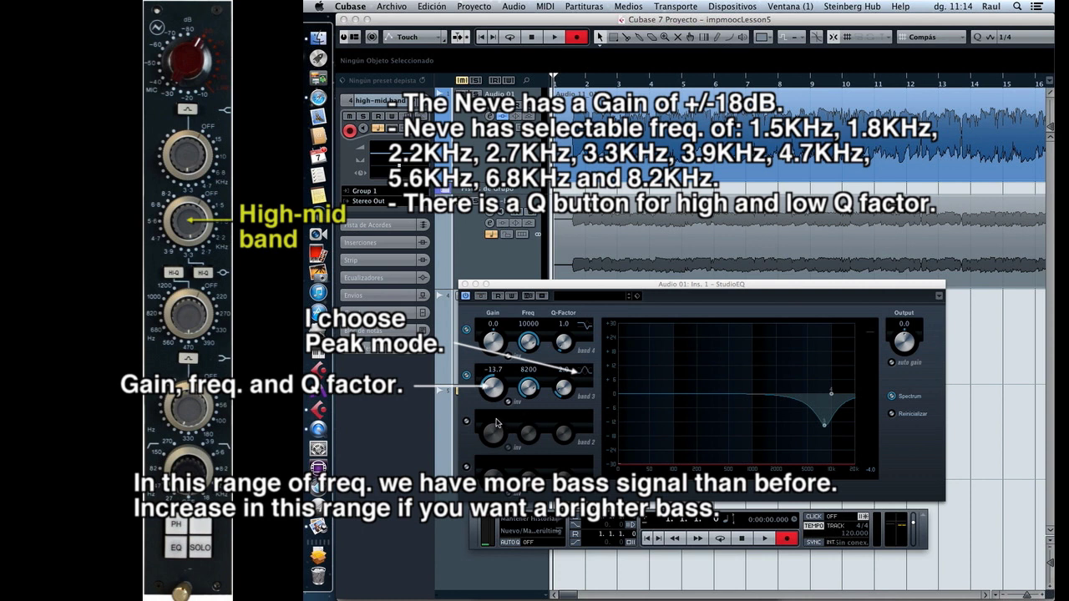
key("space")
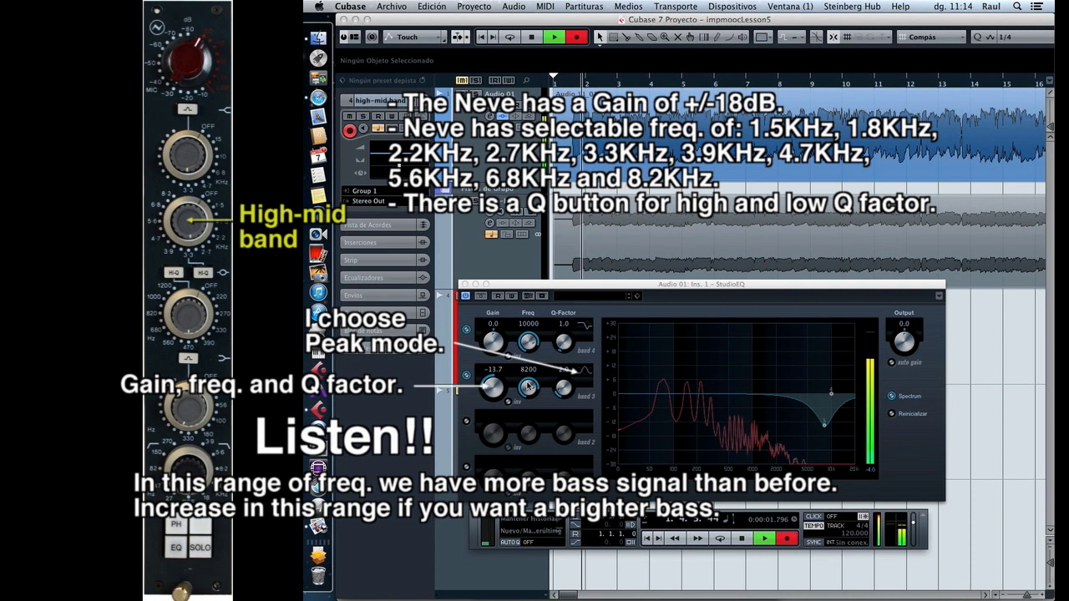
left_click_drag(528, 386, 499, 411)
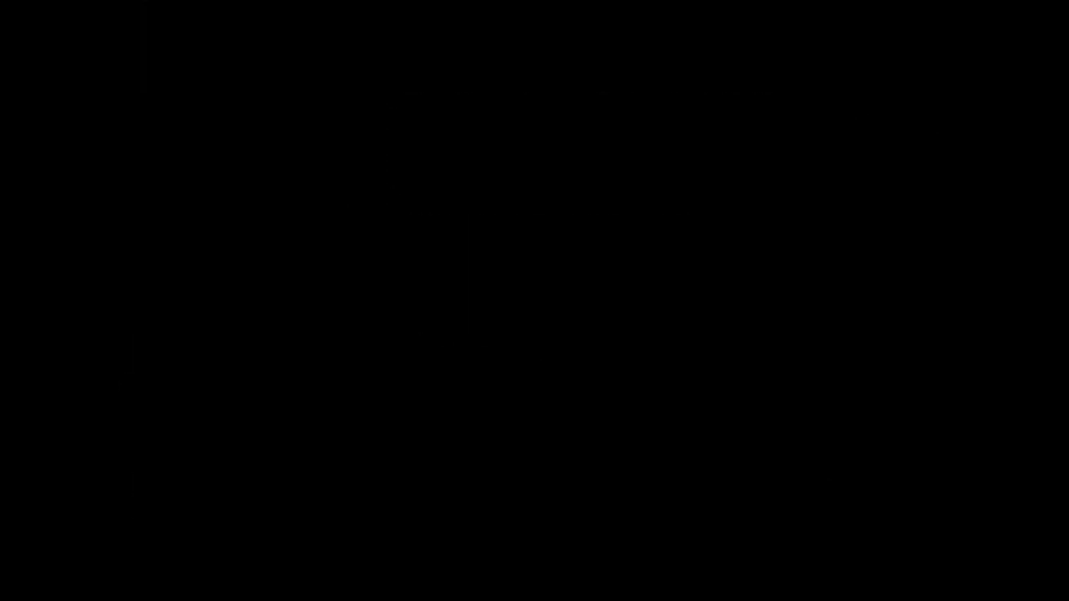
Enable band 2 and set its gain to about -12.7 dB and its frequency to 220 Hz
left_click(465, 411)
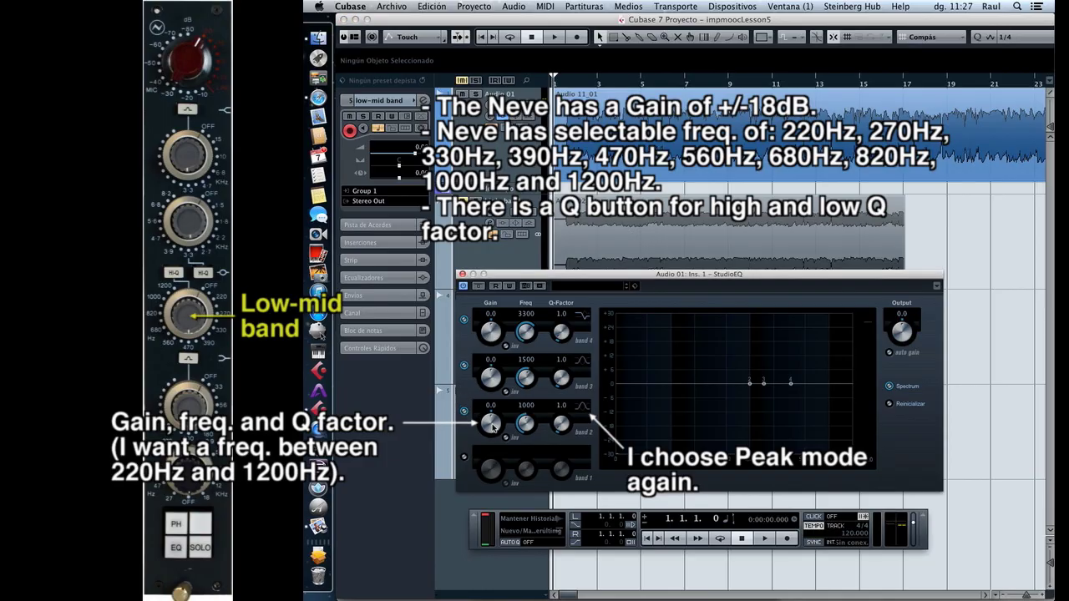
mouse_move(493, 426)
left_mouse_down()
mouse_move(494, 385)
mouse_move(486, 458)
mouse_move(487, 420)
mouse_move(486, 442)
mouse_move(507, 433)
left_mouse_up()
left_click(521, 409)
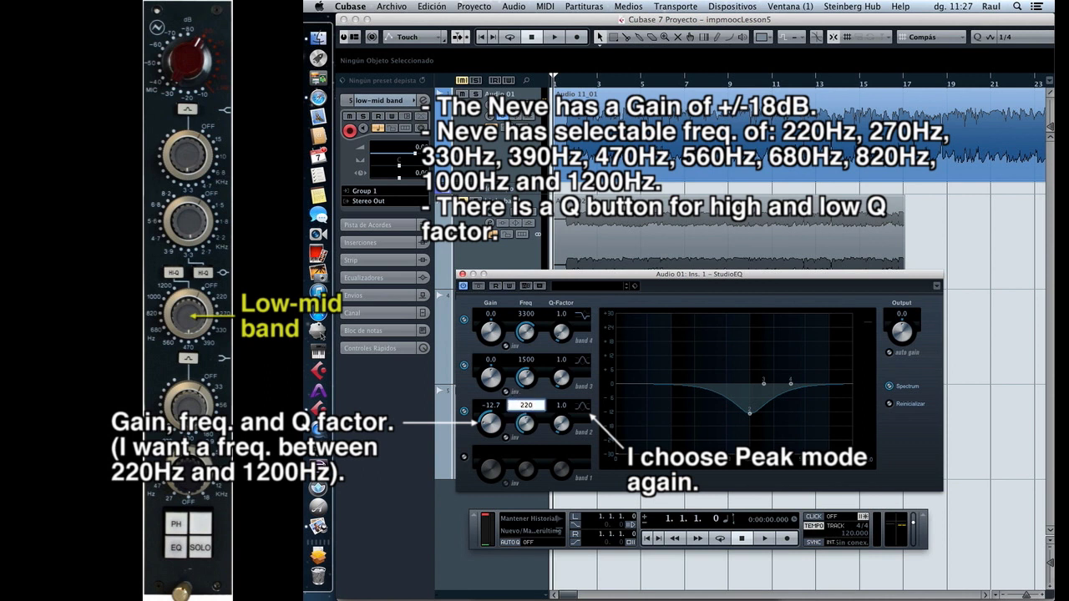
key("Return")
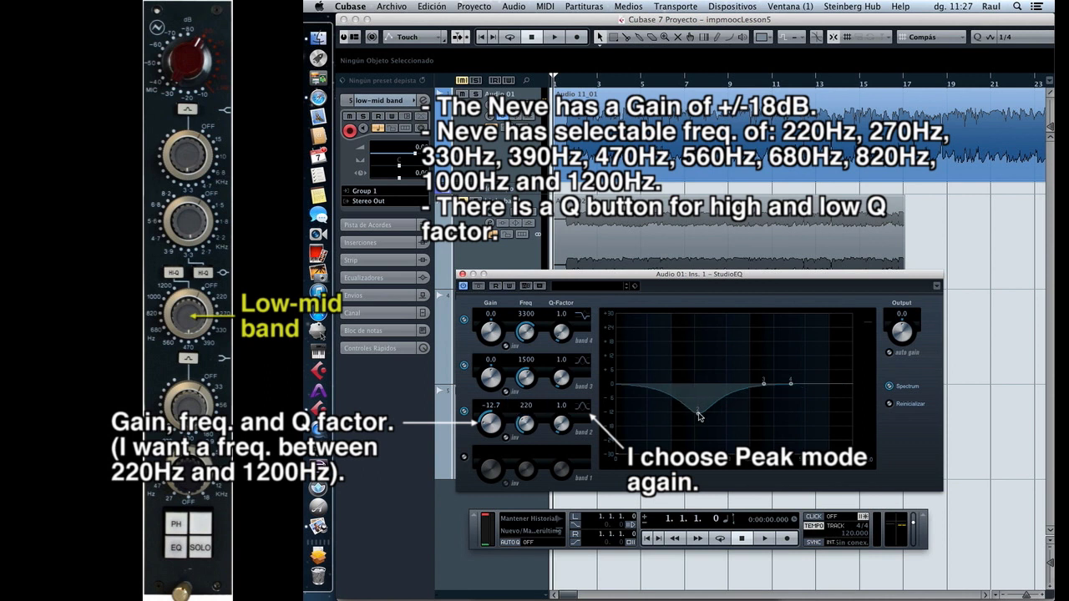
Set band 2's frequency to 1200 Hz and its Q-factor to about 2.1
left_click(530, 407)
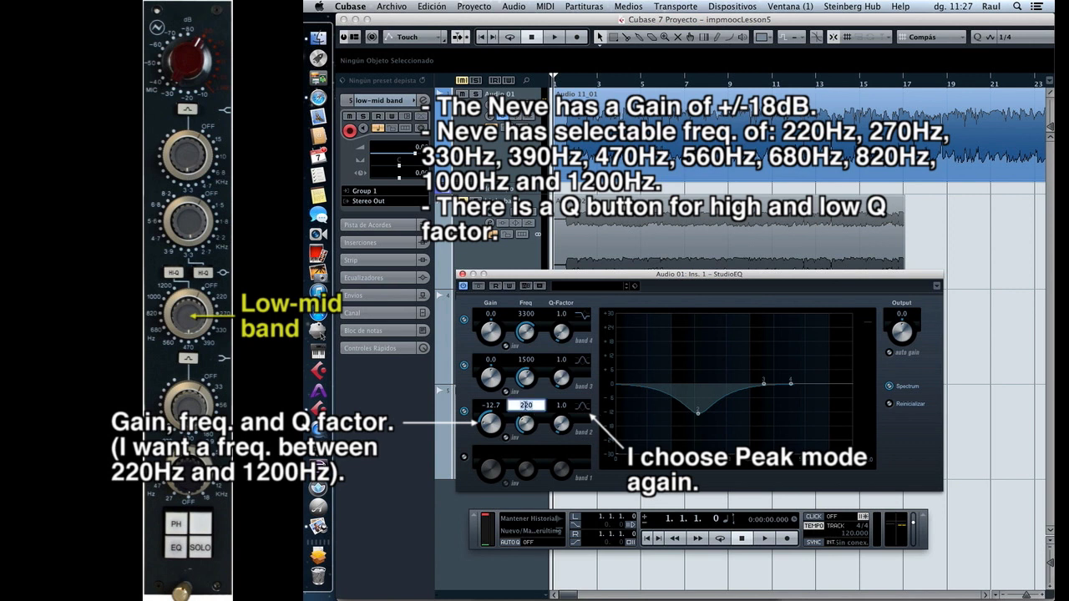
type("1200")
key("Return")
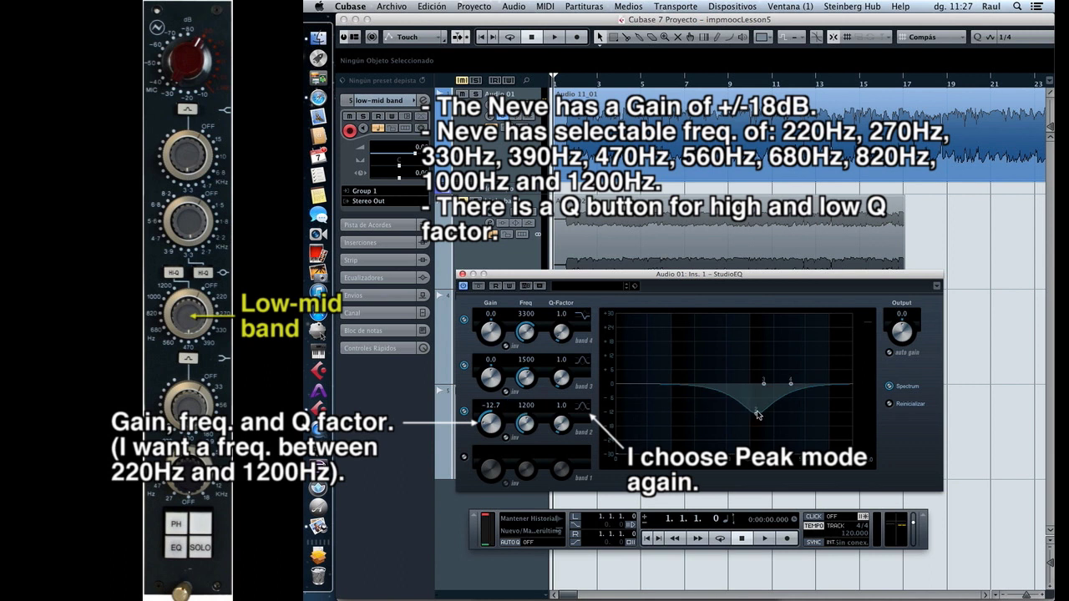
left_click_drag(552, 435, 555, 411)
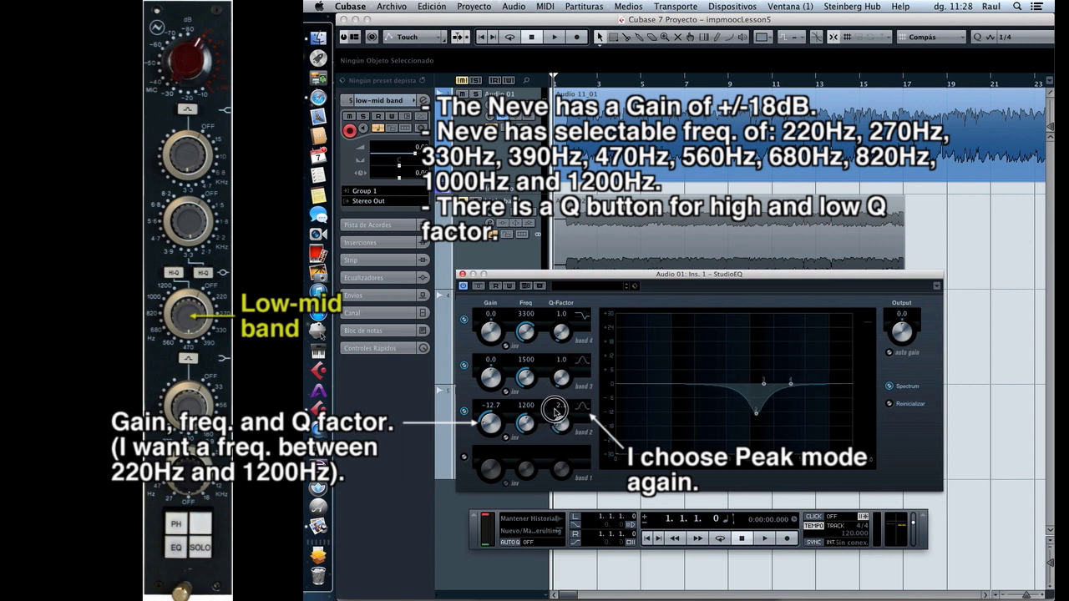
Record the low-mid band track while sweeping band 2 down to 220 Hz, boosting its gain to about 13.9 dB and adjusting its Q-factor
left_click(788, 539)
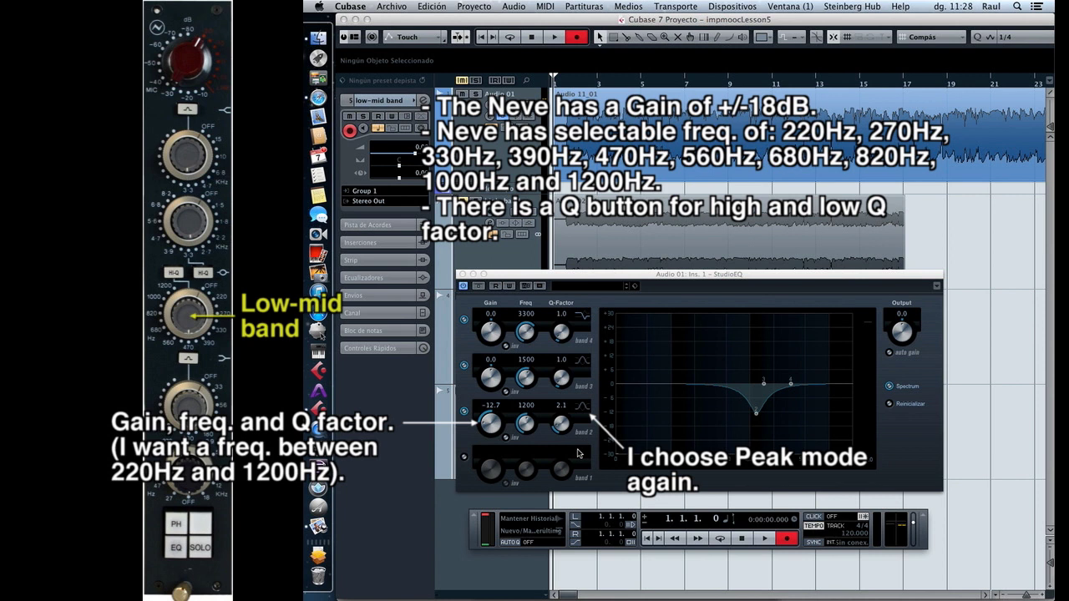
key("space")
left_click_drag(526, 422, 523, 439)
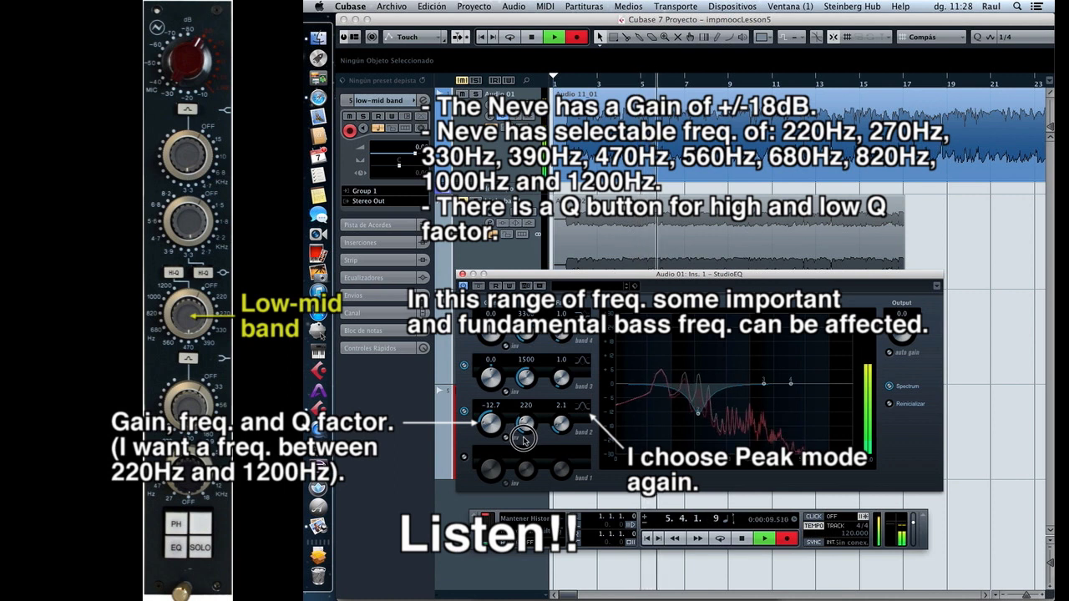
left_click_drag(490, 425, 501, 374)
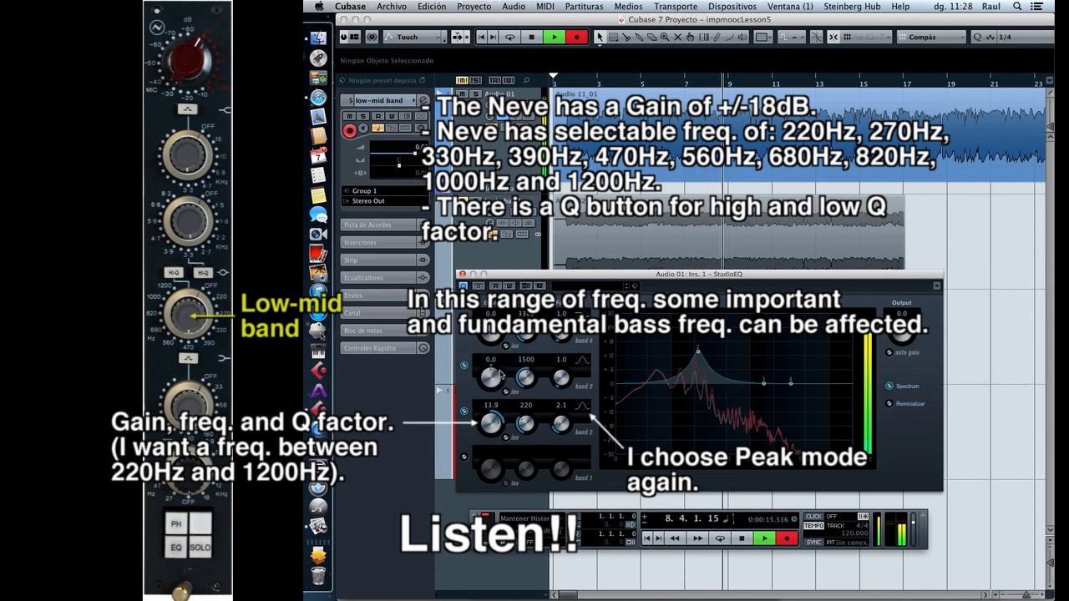
mouse_move(561, 423)
left_mouse_down()
mouse_move(565, 376)
mouse_move(551, 451)
mouse_move(558, 415)
left_mouse_up()
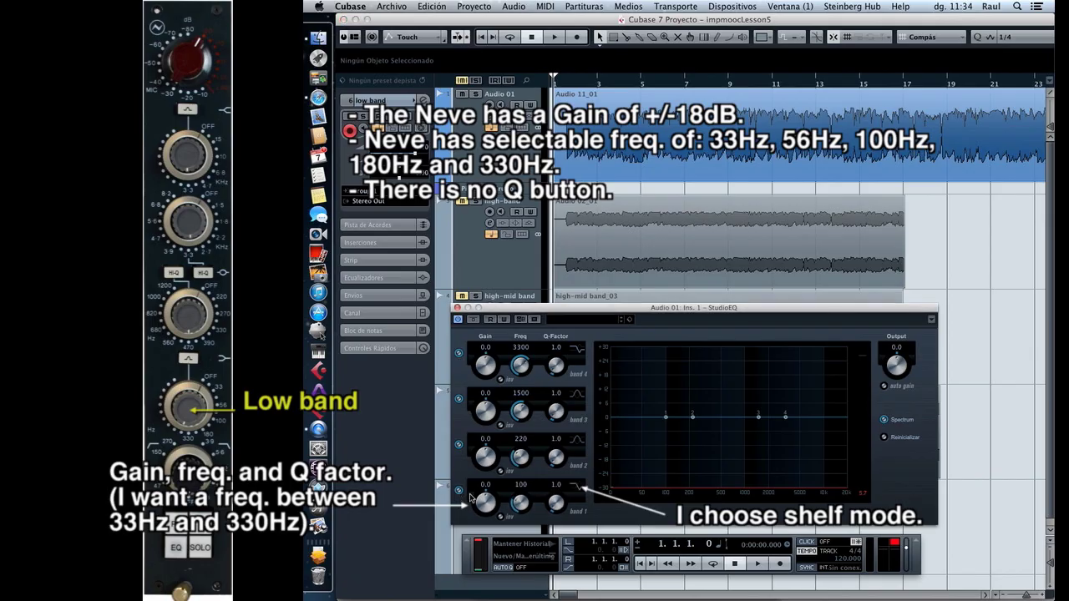
Set band 1's gain to about 9.6 dB and its frequency to 33 Hz
left_click_drag(470, 499, 485, 479)
left_click(521, 485)
key("Return")
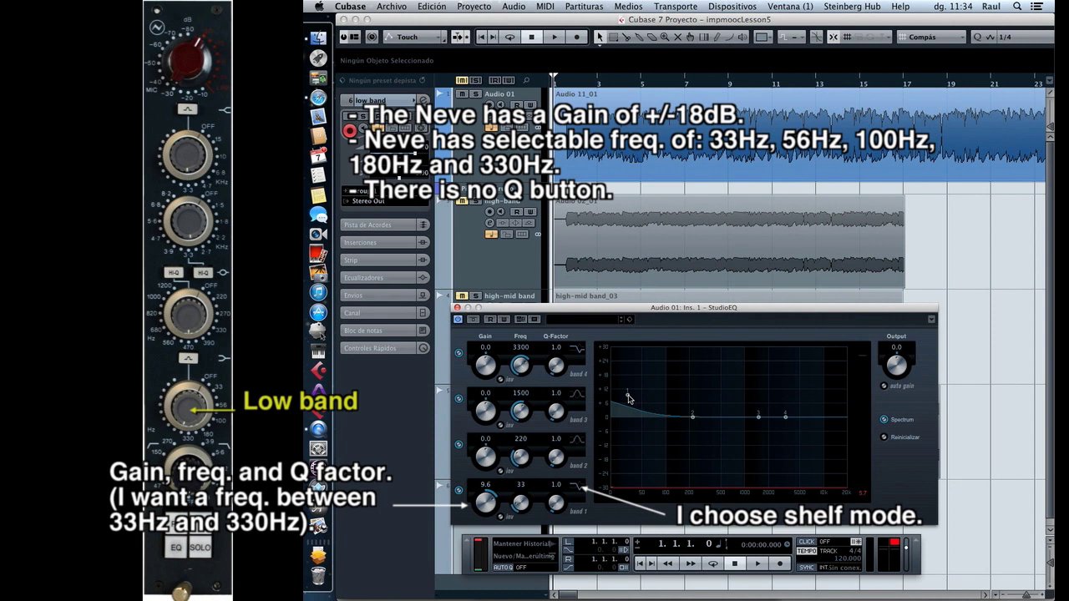
Set band 1's frequency to 330 Hz and start recording the low band track
left_click(518, 486)
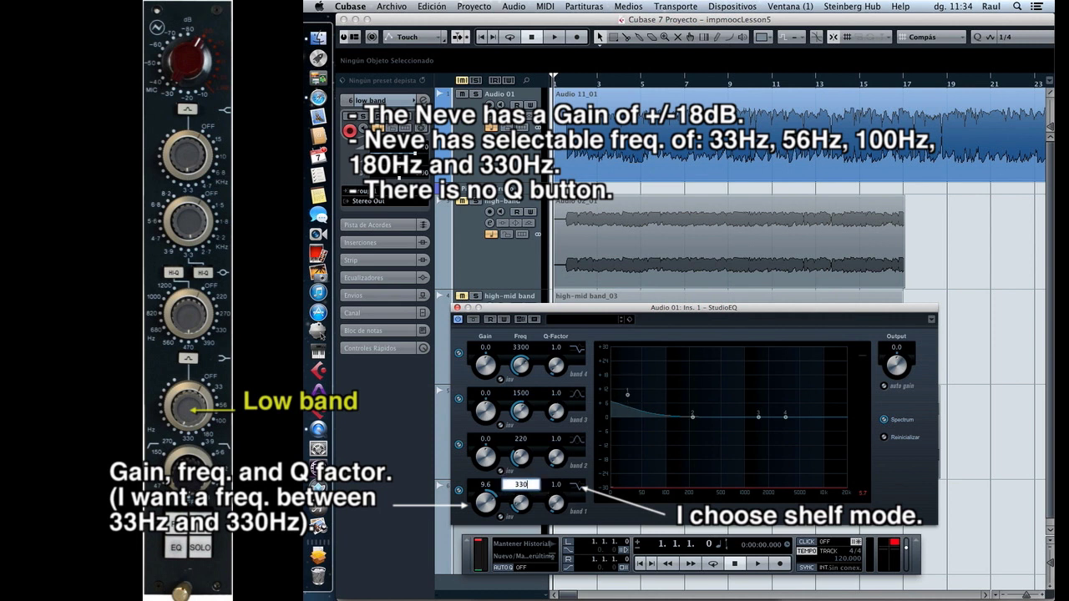
key("Return")
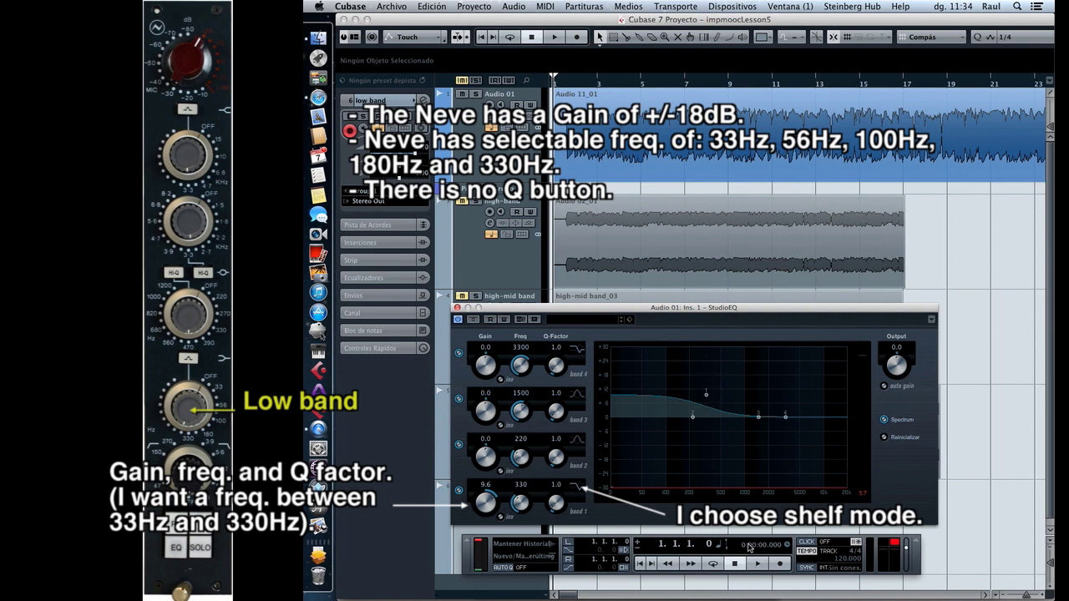
left_click(778, 568)
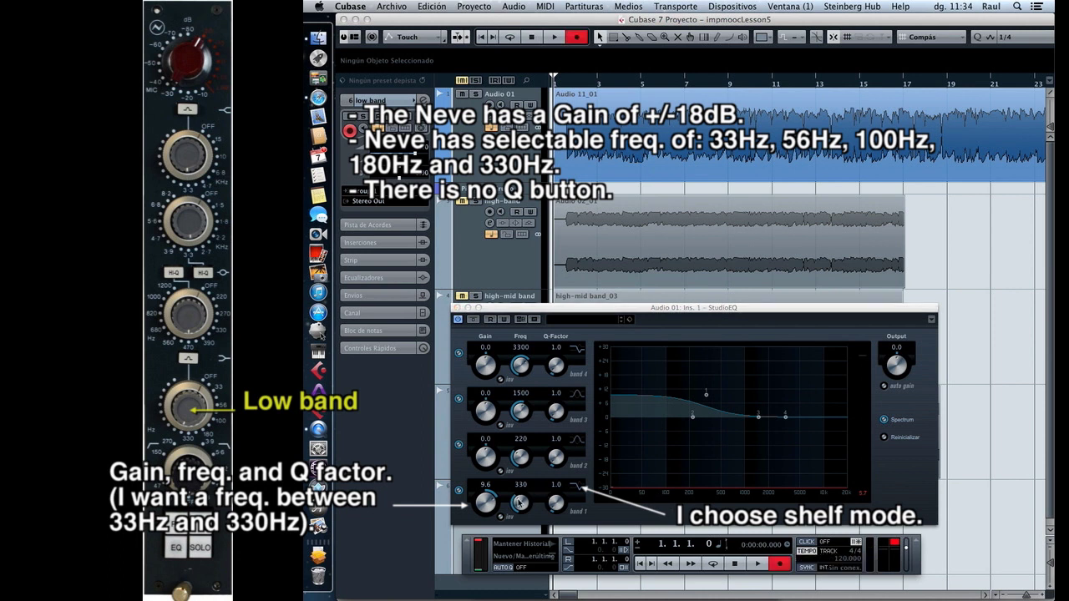
key("space")
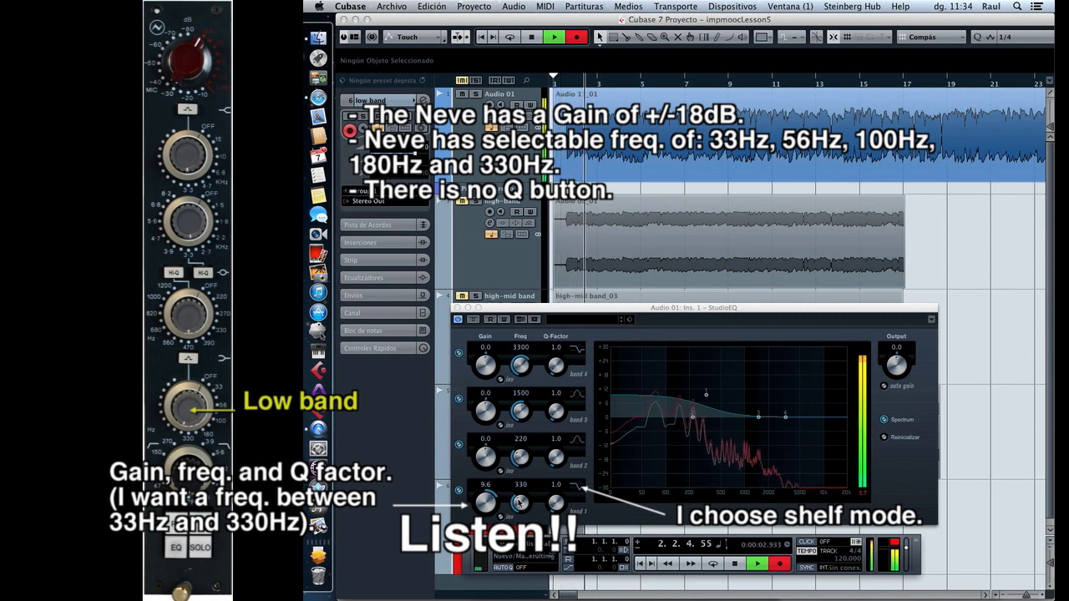
Cut band 1's gain to about -13 dB and sweep its frequency up to 330 Hz during the take, ending with the recording stopped
left_click_drag(486, 501, 479, 531)
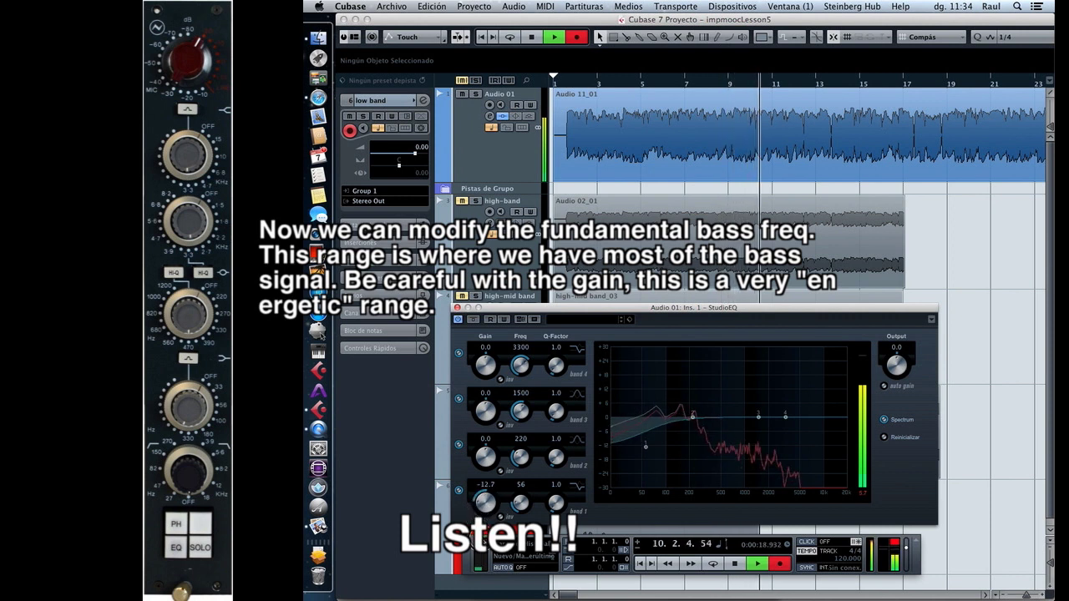
left_click_drag(519, 502, 520, 488)
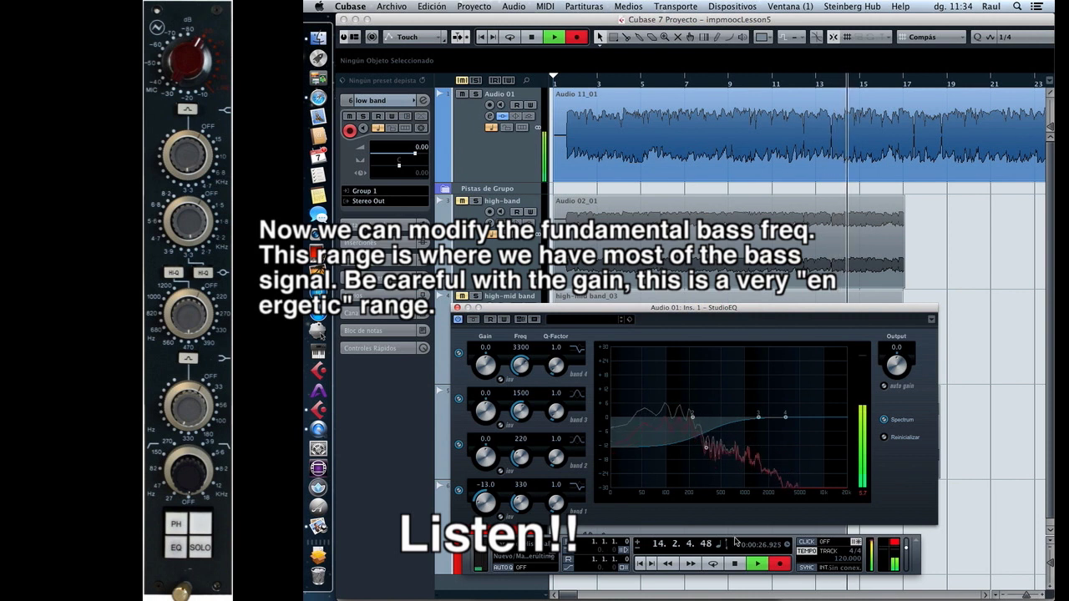
left_click(735, 564)
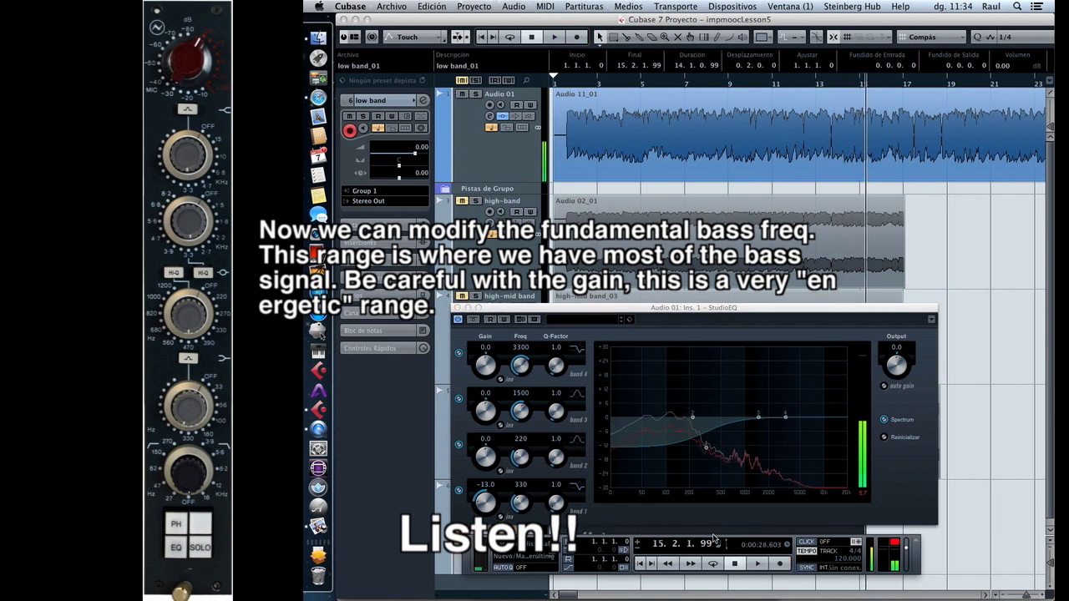
Change band 1's filter type from Shelf I to Peak
left_click(576, 485)
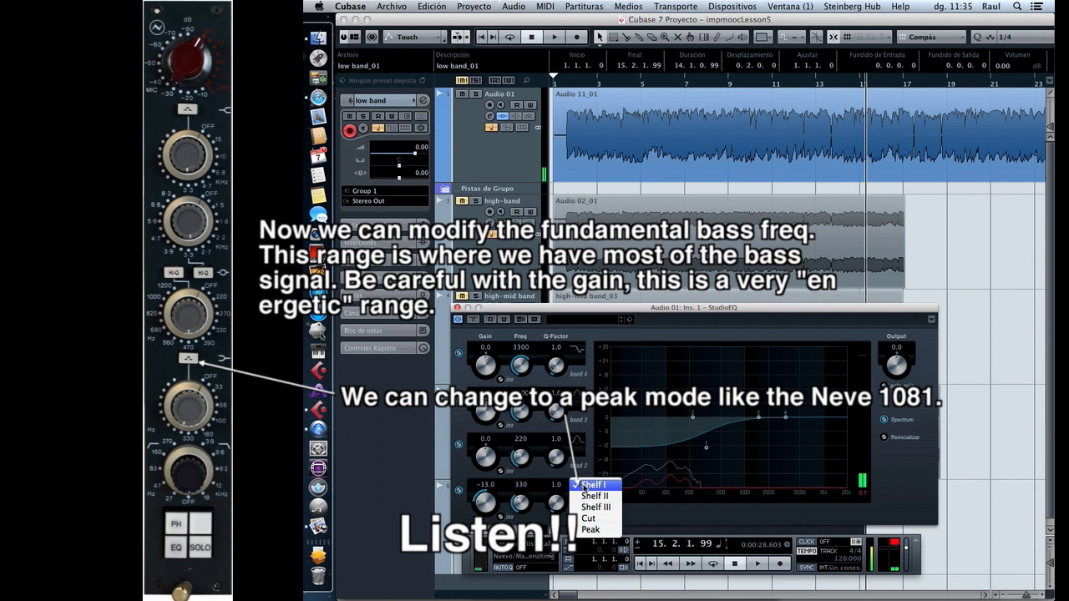
left_click(595, 529)
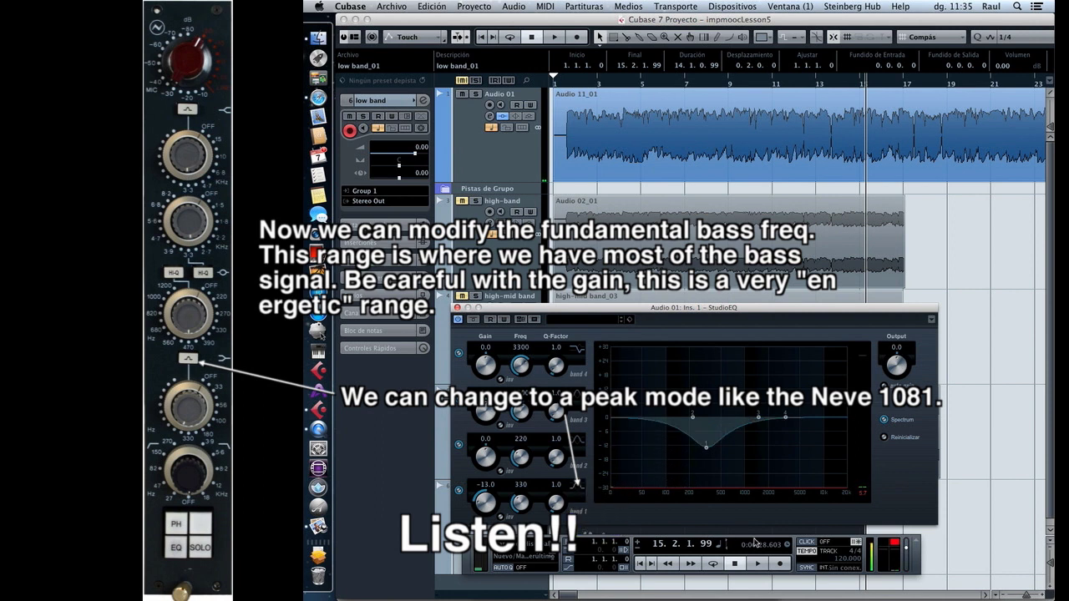
Resume recording on the low band track and adjust band 1's frequency during the take
left_click(778, 566)
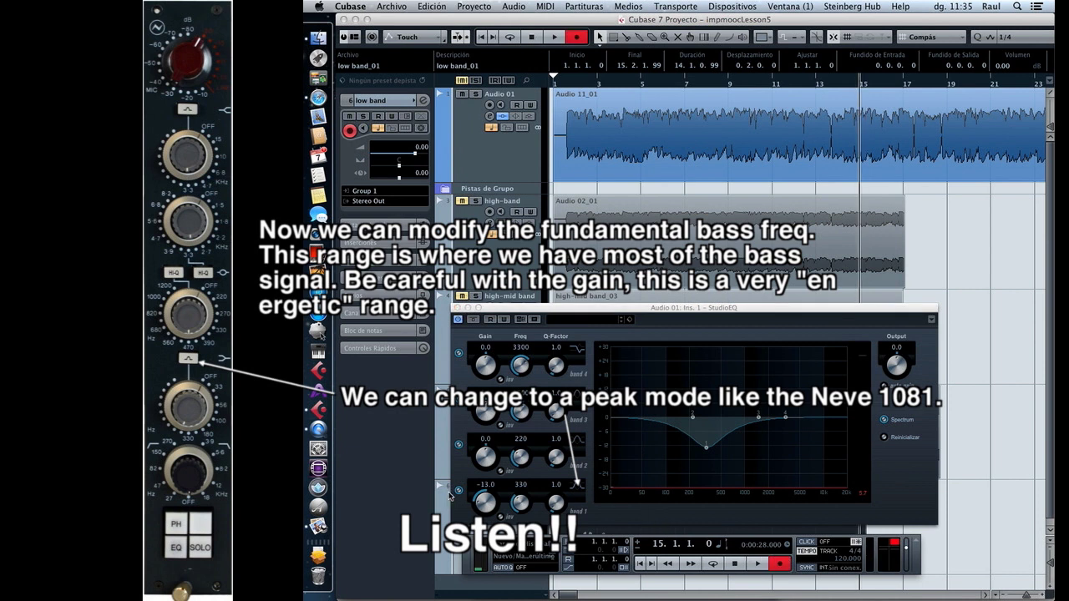
key("space")
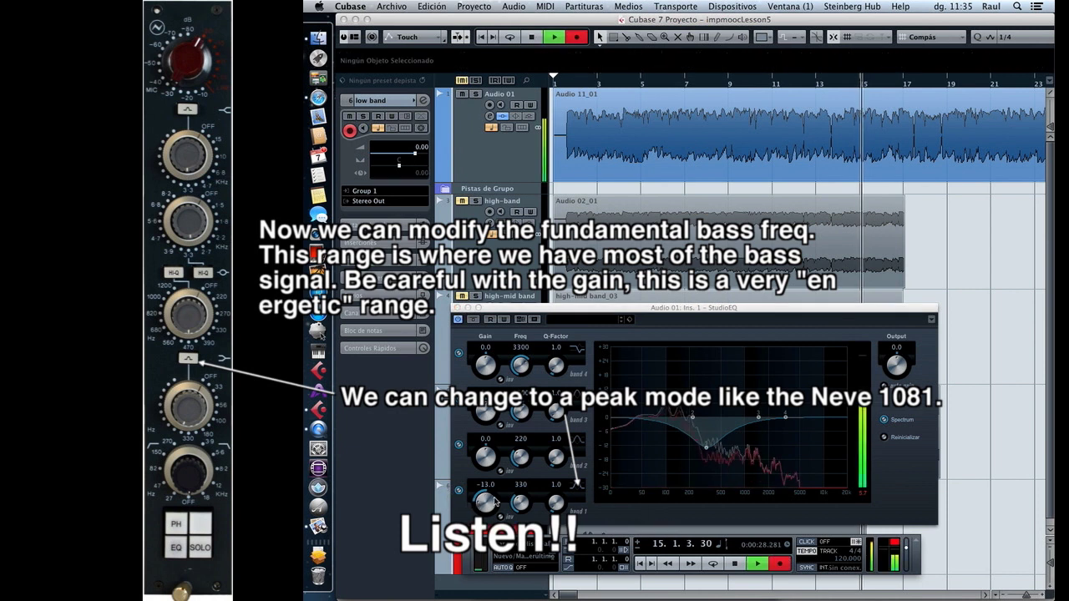
left_click_drag(519, 502, 493, 460)
left_click_drag(518, 509, 518, 501)
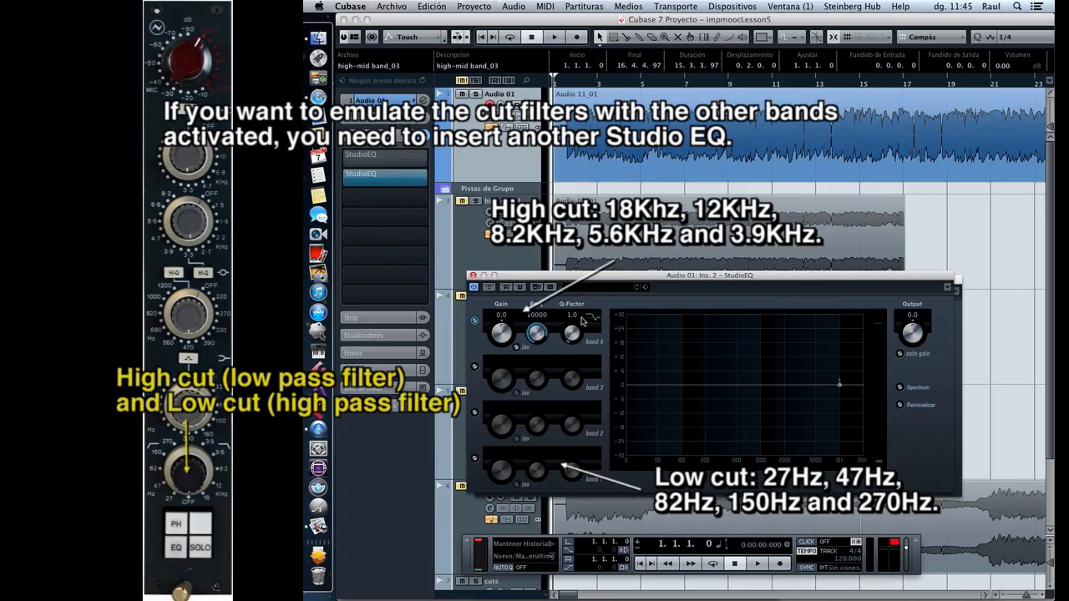
Change band 4 of the second StudioEQ to the Cut filter type and lower its frequency to about 4148 Hz
left_click(590, 318)
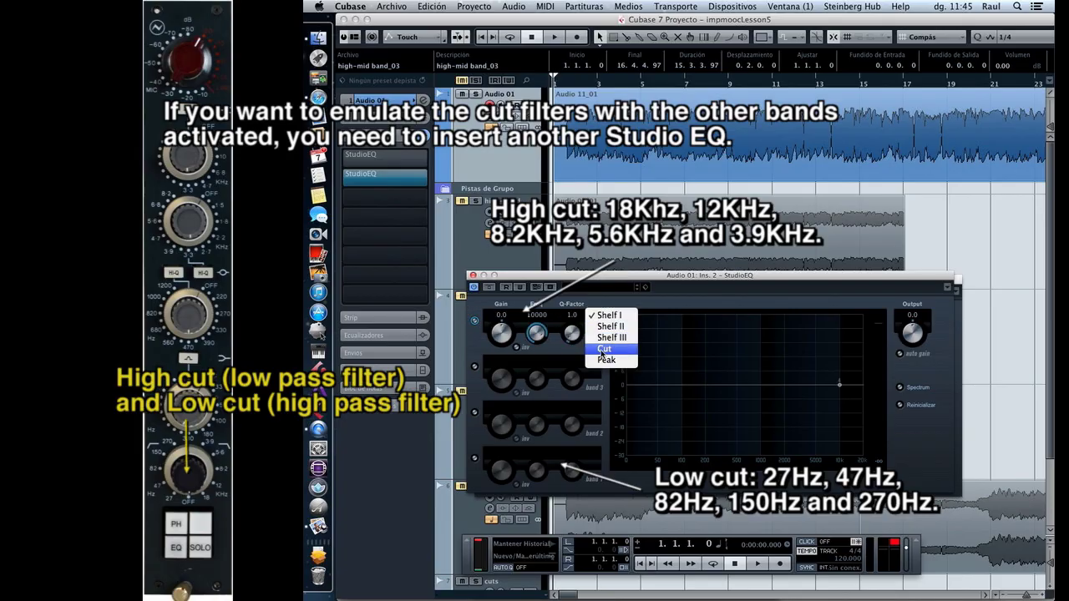
left_click(603, 349)
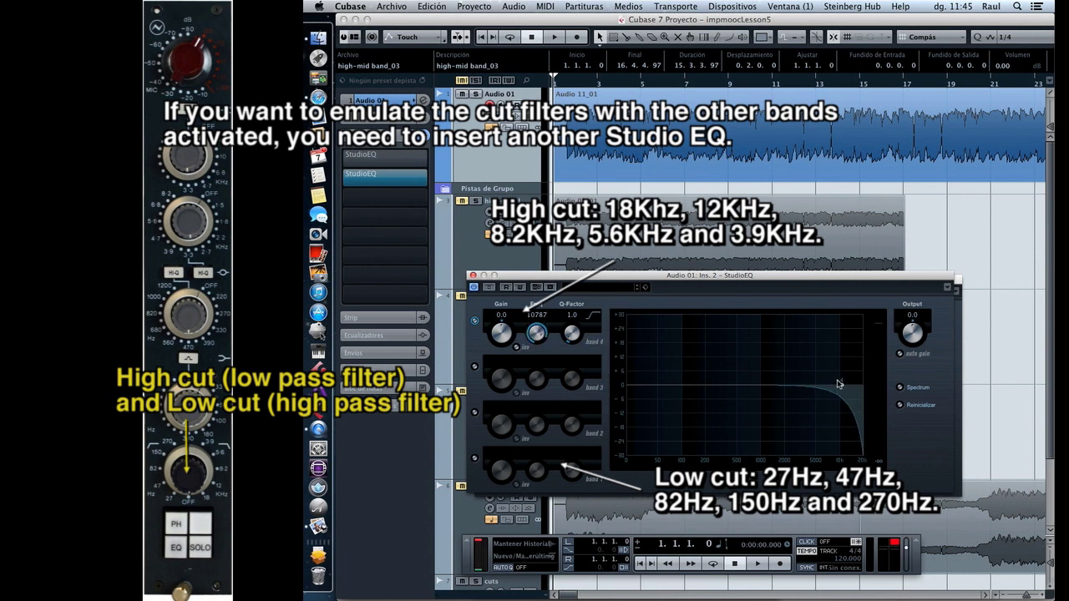
left_click_drag(842, 387, 828, 386)
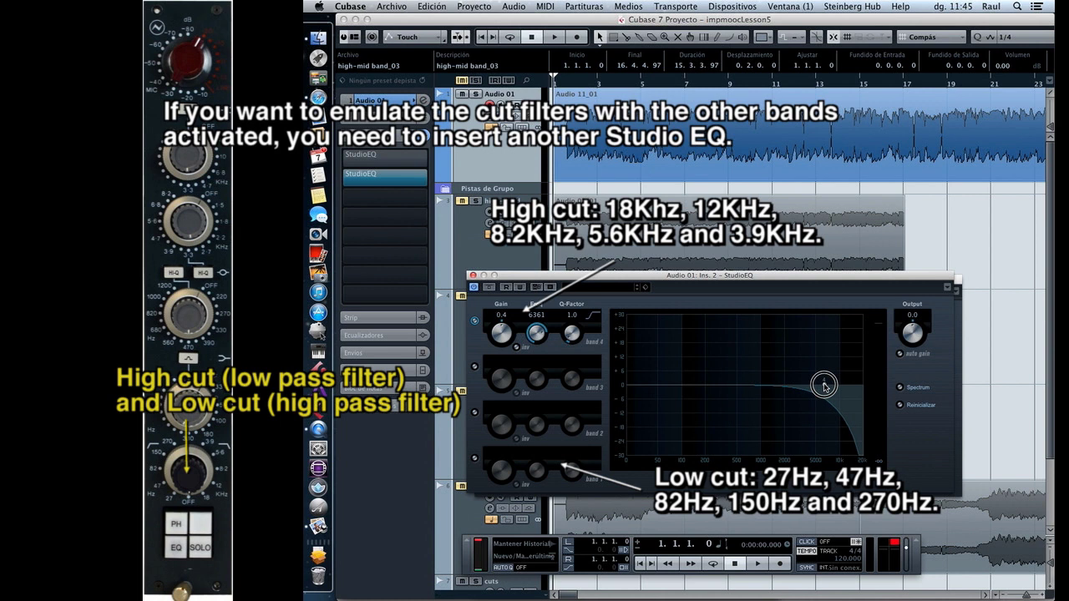
Enable band 1 in the second StudioEQ, set its filter type to Cut and lower its frequency to about 68 Hz
left_click(475, 457)
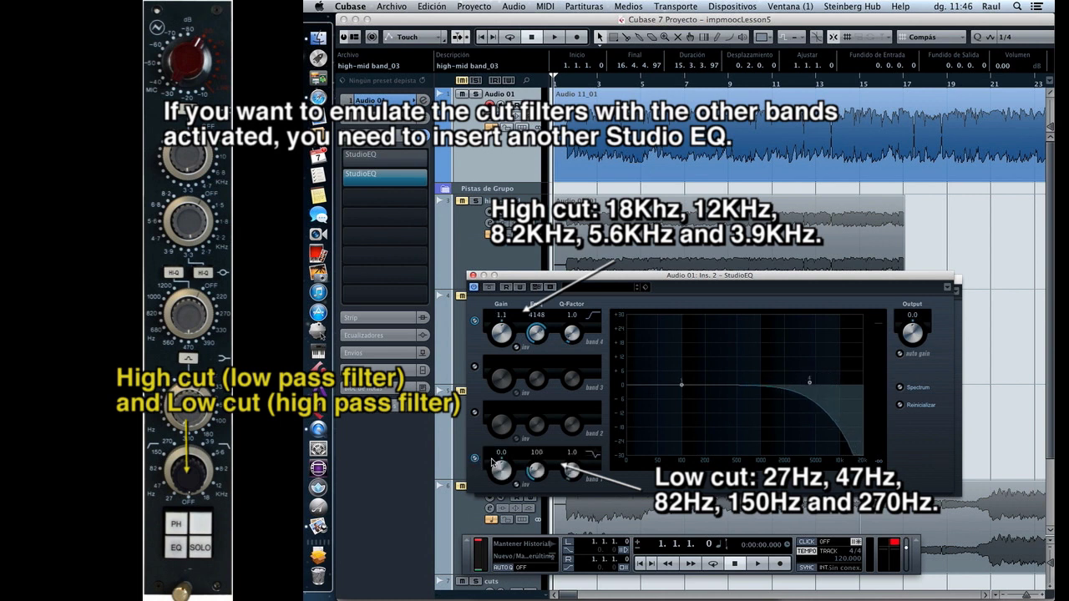
left_click(593, 454)
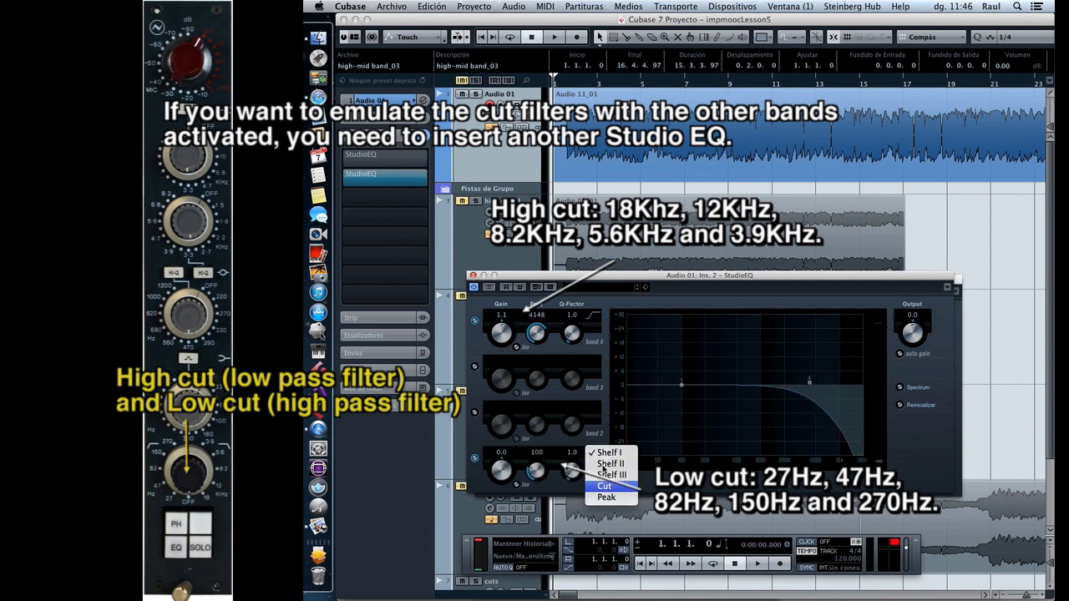
left_click(603, 487)
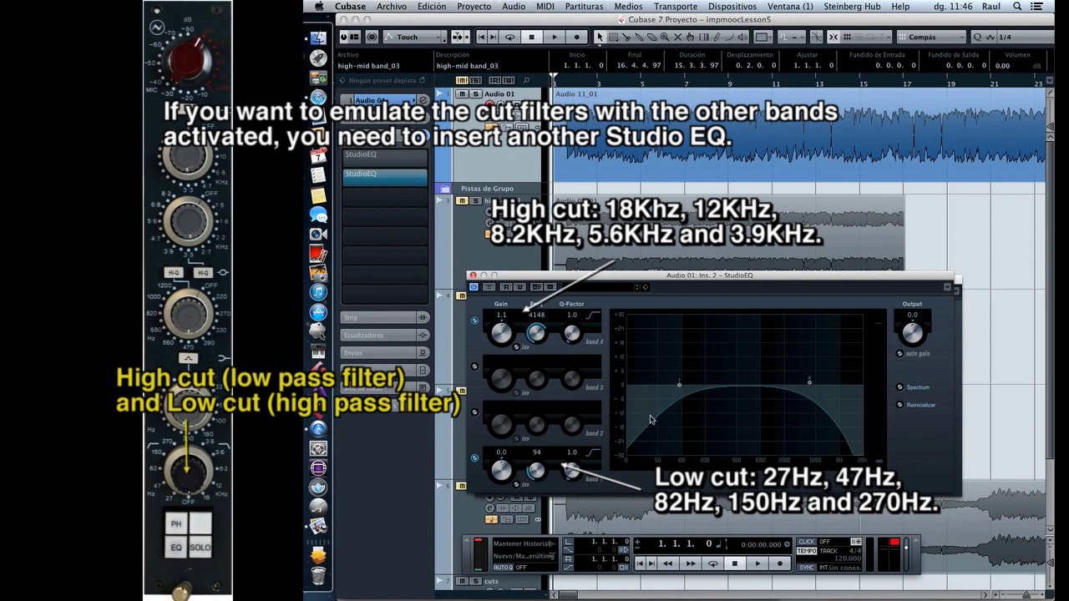
left_click_drag(679, 385, 645, 388)
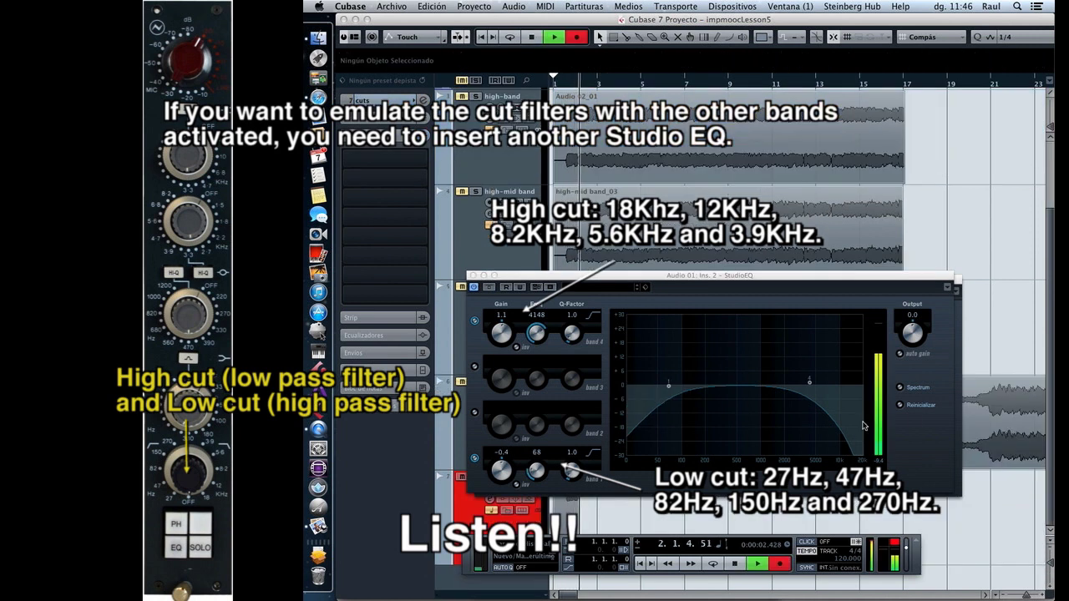
Turn on the spectrum display during the cuts recording, and switch band 1 off and on again to compare the sound
left_click(900, 387)
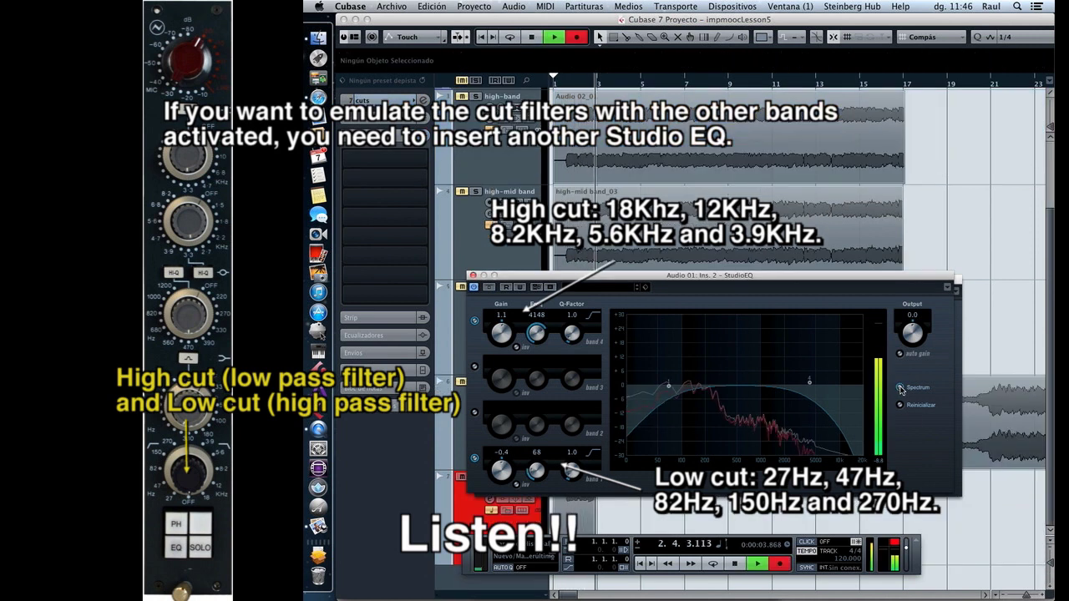
left_click(473, 459)
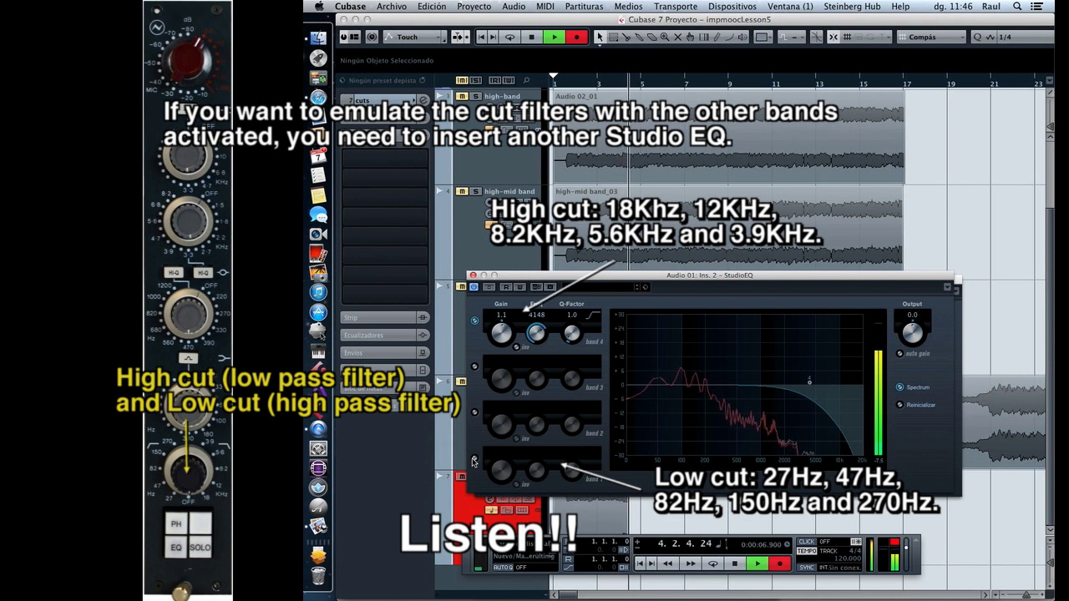
left_click(473, 460)
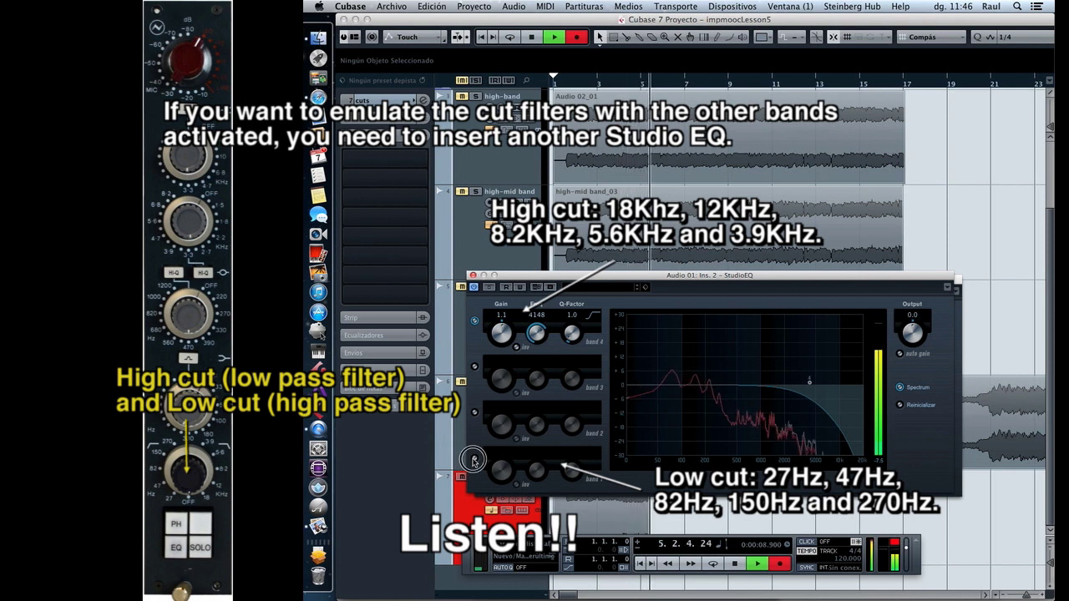
Switch off band 4 and raise band 1's low cut frequency to about 256 Hz while recording
left_click(474, 321)
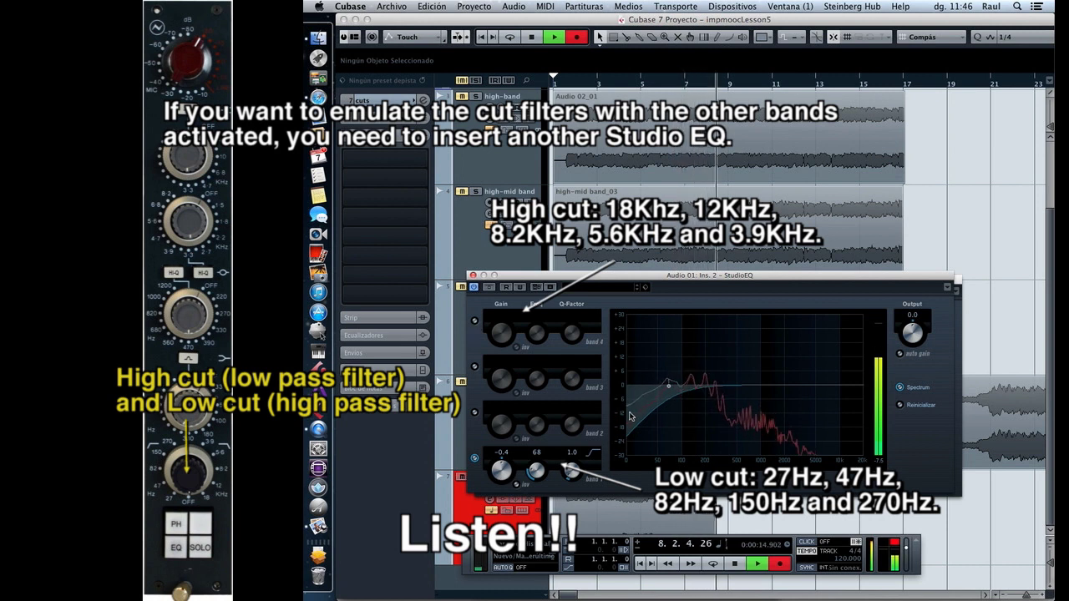
left_click_drag(669, 388, 714, 391)
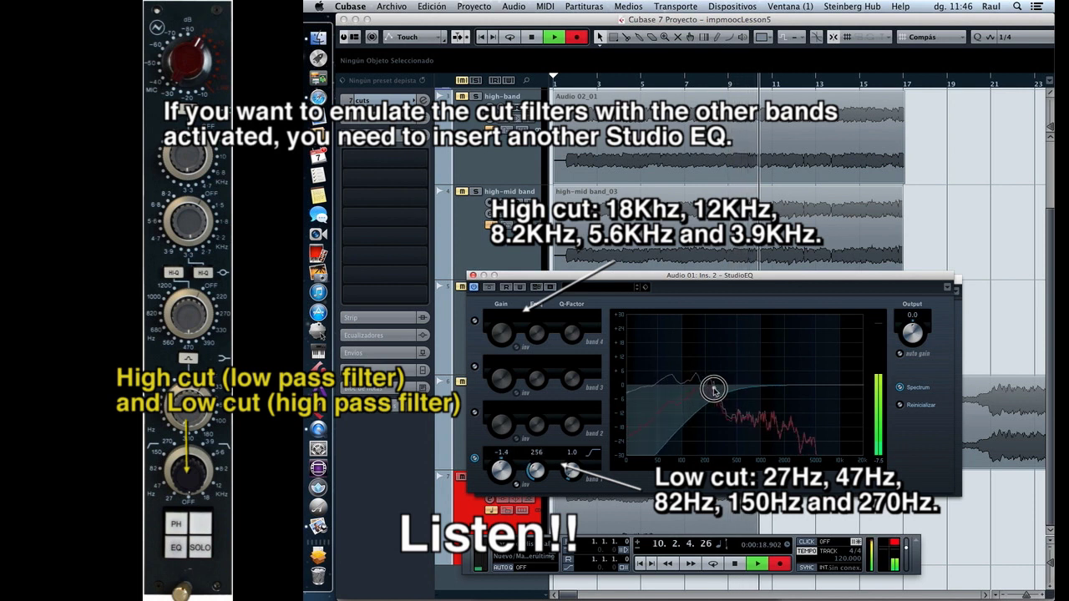